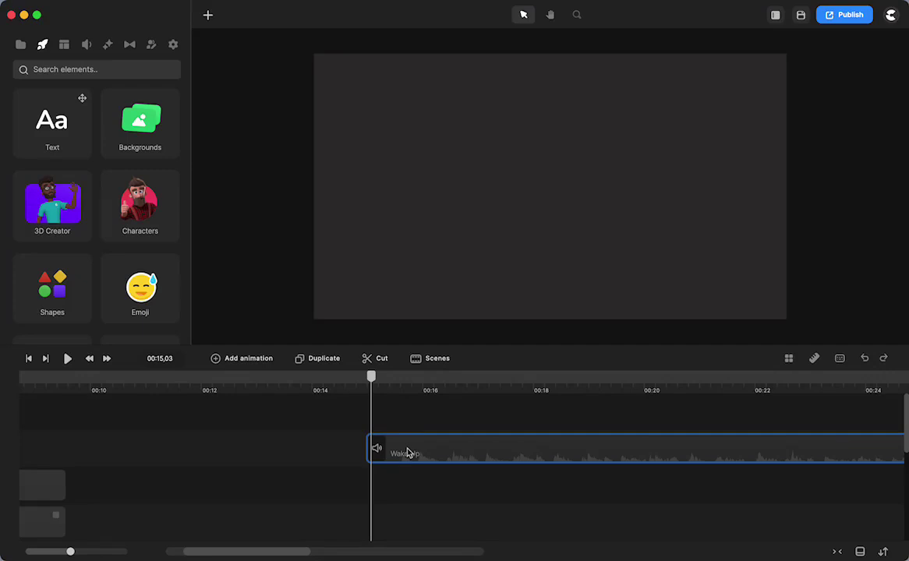
# Search the elements for 'du' and drag the Dust 6 particle clip onto the canvas.
pyautogui.click(47, 70)
pyautogui.write('dust')
pyautogui.press('Return')
pyautogui.scroll(-10, 127, 235)
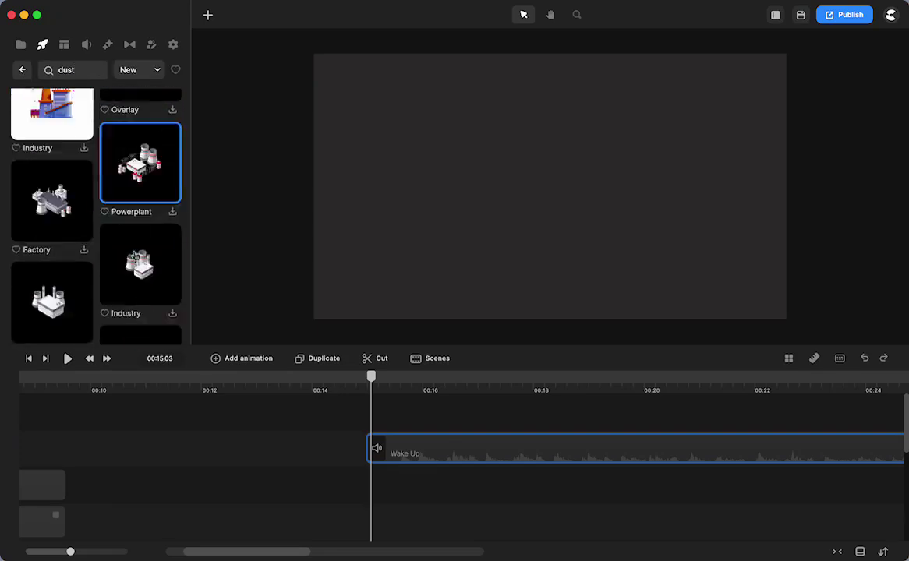
pyautogui.scroll(-5, 134, 256)
pyautogui.scroll(2, 136, 256)
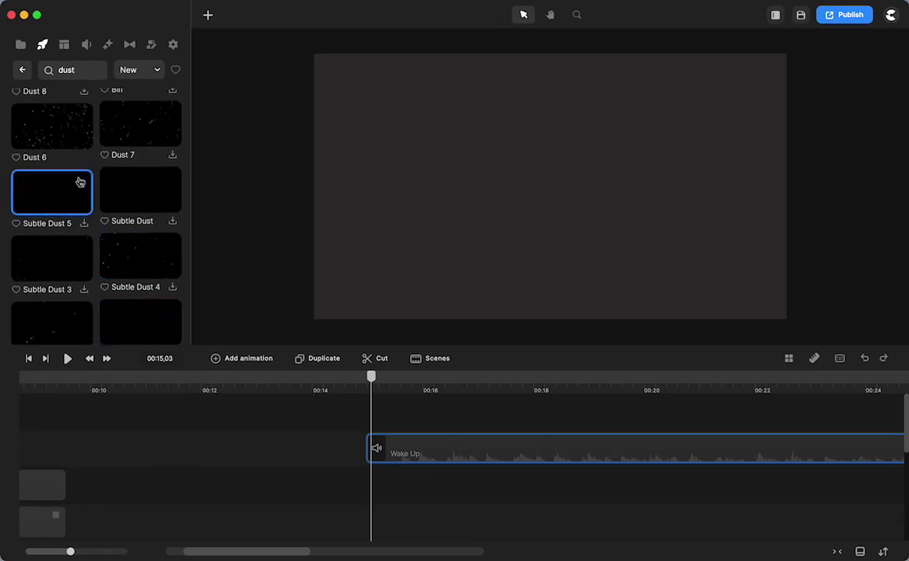
pyautogui.scroll(1, 80, 183)
pyautogui.moveTo(44, 159); pyautogui.dragTo(396, 178)
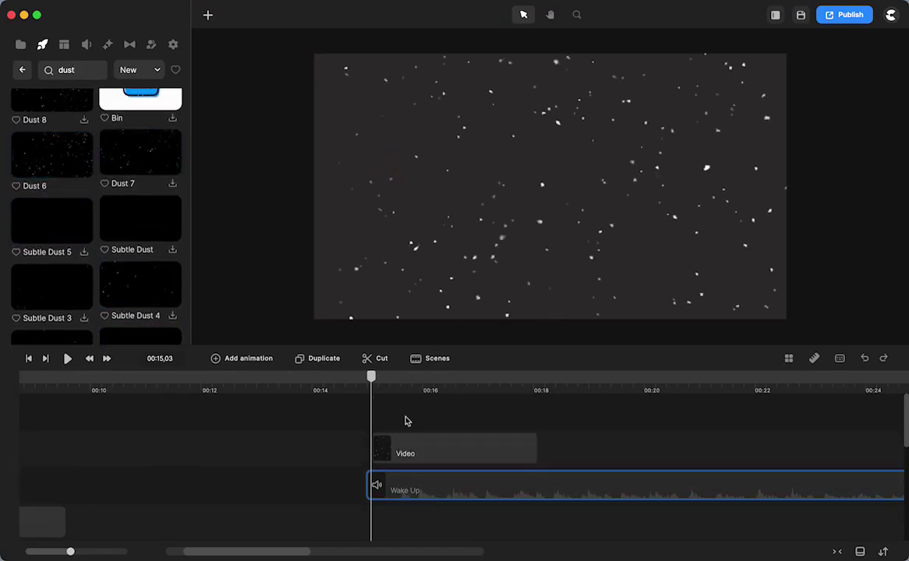
# Select the dust Video clip and lower its opacity to about 52%.
pyautogui.click(416, 447)
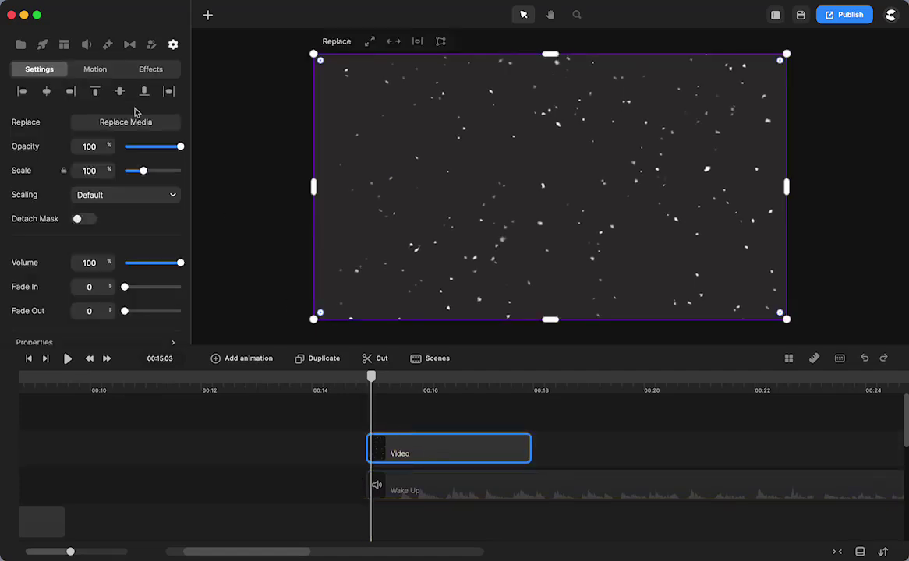
pyautogui.click(179, 145)
pyautogui.moveTo(179, 146); pyautogui.dragTo(153, 146)
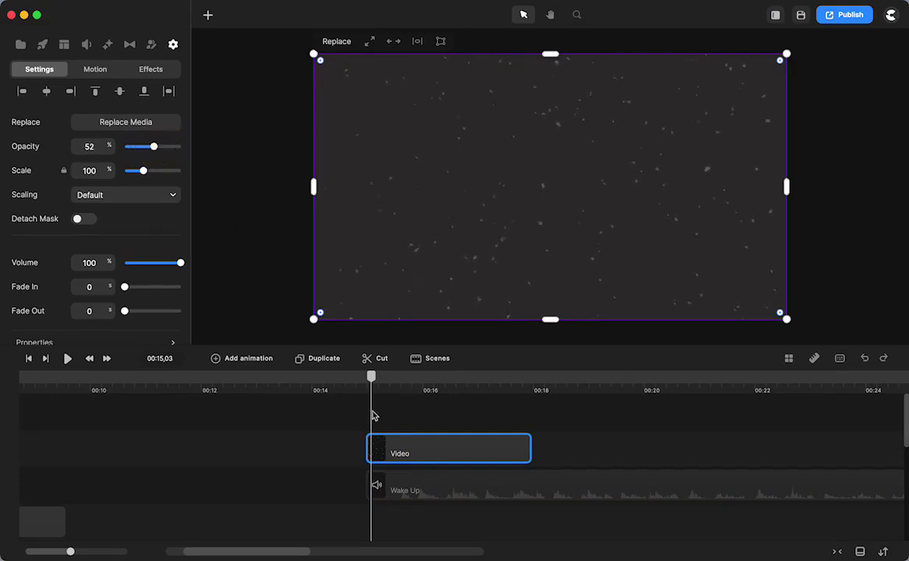
pyautogui.moveTo(371, 378); pyautogui.dragTo(389, 390)
# Apply the Clip Speed effect to the dust clip, then toggle it off and back on.
pyautogui.click(108, 45)
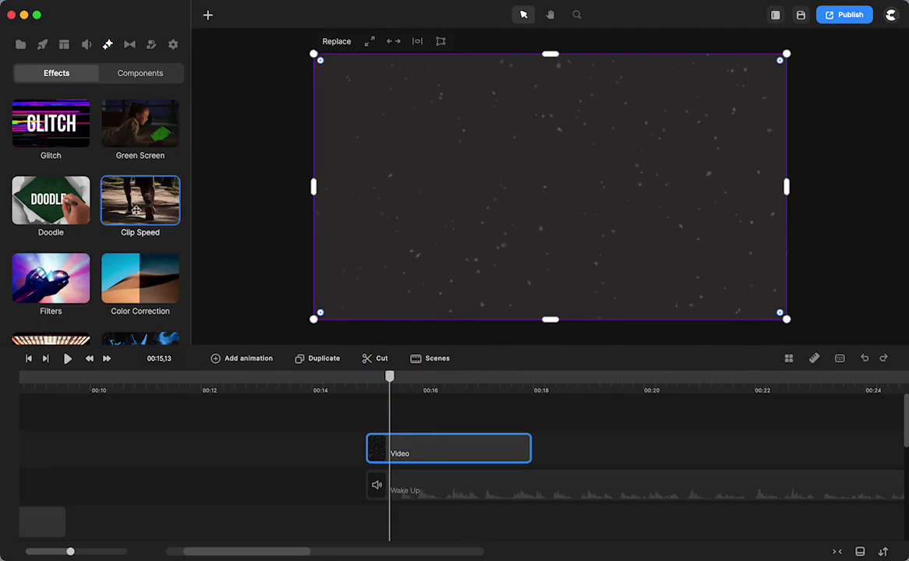
pyautogui.moveTo(137, 209); pyautogui.dragTo(392, 443)
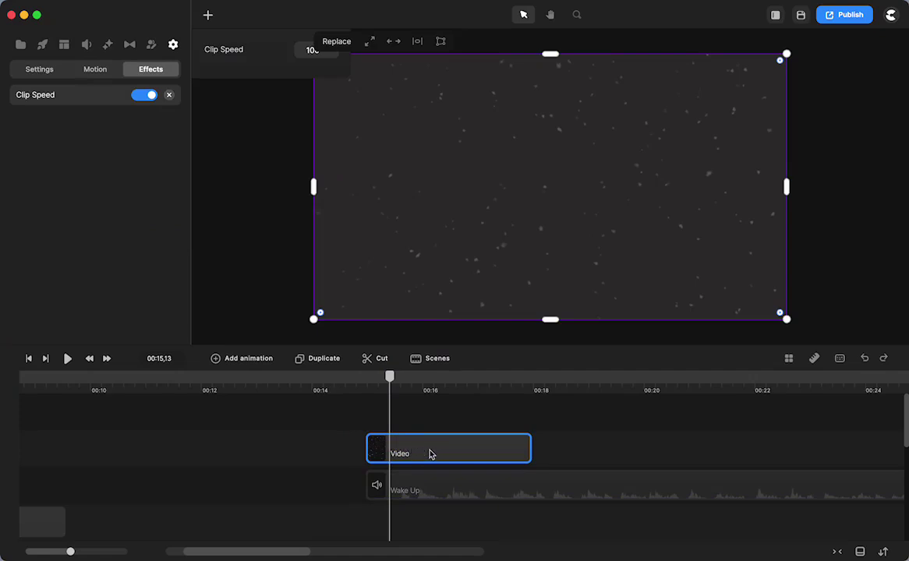
pyautogui.click(52, 70)
pyautogui.click(94, 70)
pyautogui.click(152, 70)
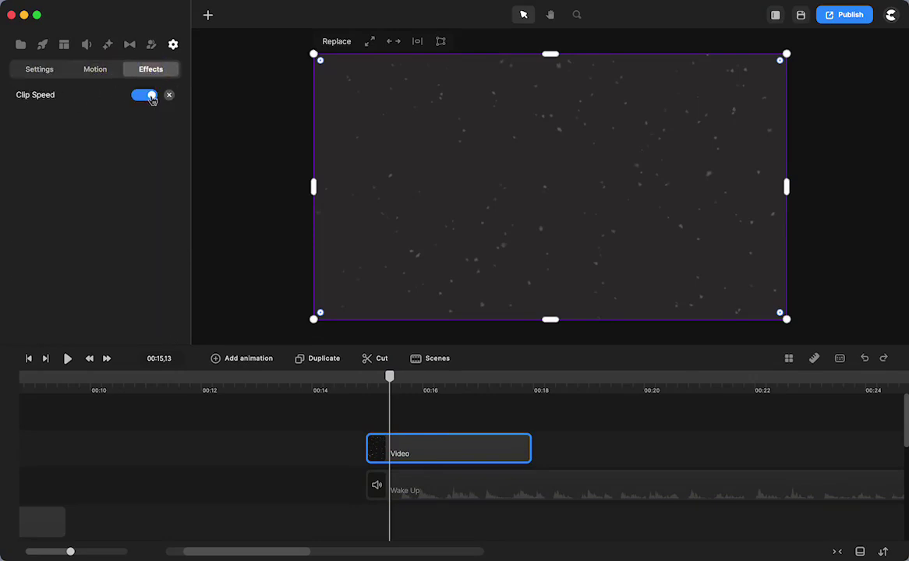
pyautogui.click(151, 97)
pyautogui.click(138, 97)
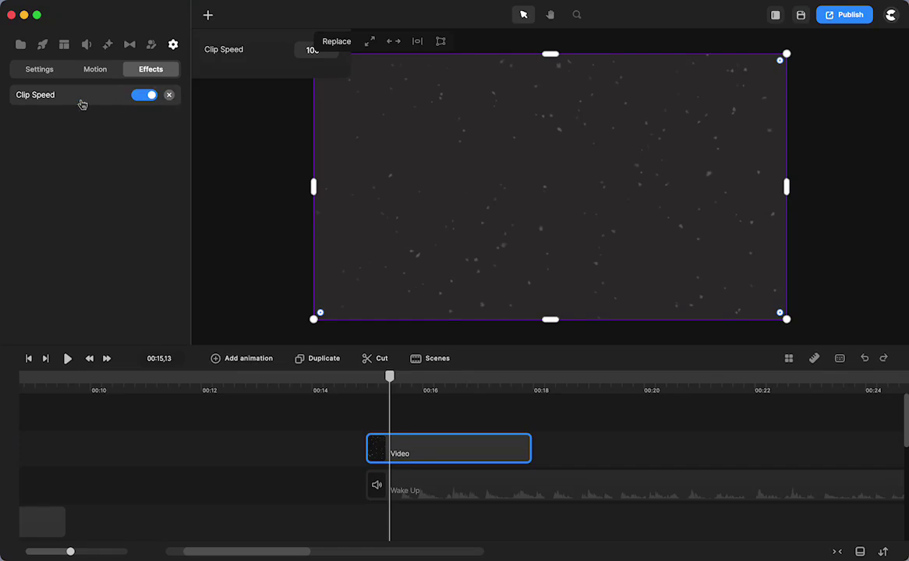
# Try the dust clip's Clip Speed at 50% and 400%, then settle on 50%.
pyautogui.click(42, 96)
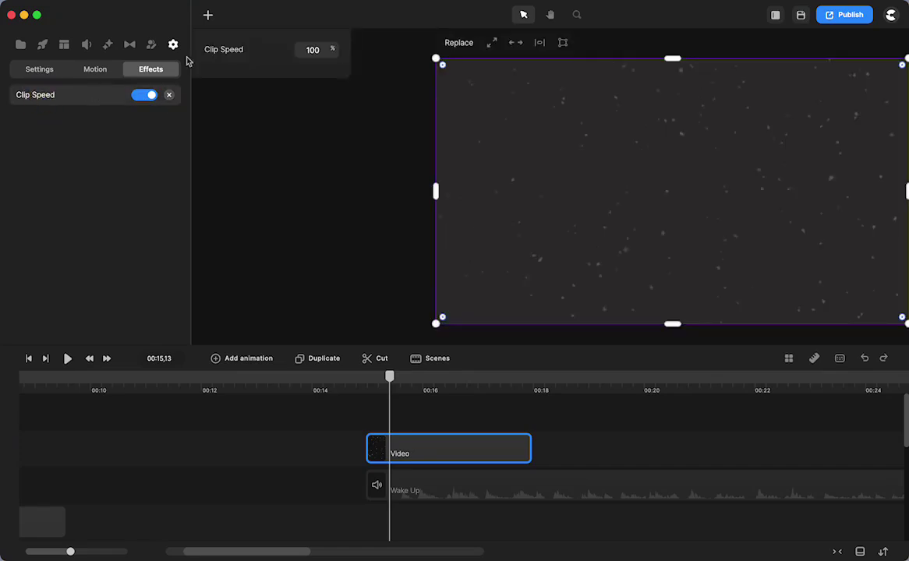
pyautogui.moveTo(331, 48); pyautogui.dragTo(312, 49)
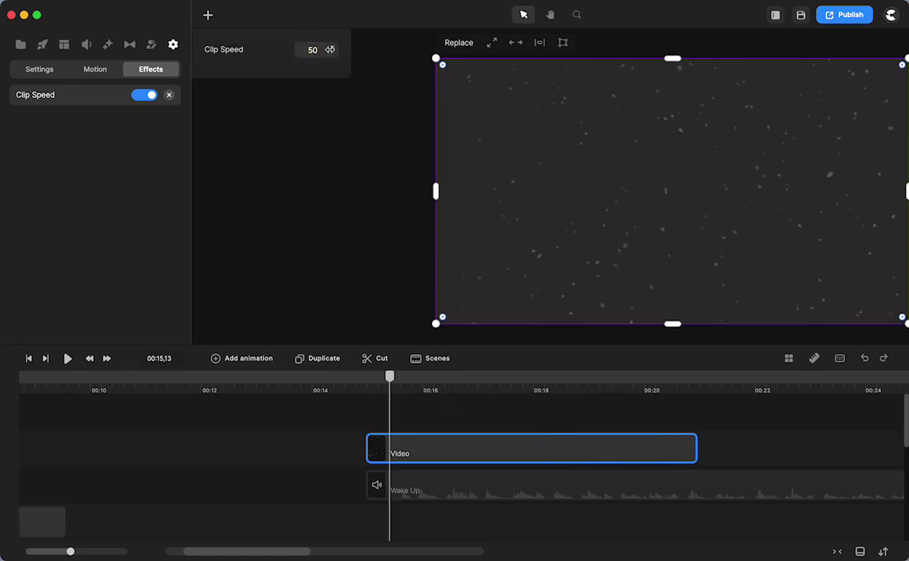
pyautogui.moveTo(330, 49); pyautogui.dragTo(459, 48)
pyautogui.moveTo(394, 385)
pyautogui.mouseDown()
pyautogui.moveTo(371, 384)
pyautogui.moveTo(404, 386)
pyautogui.mouseUp()
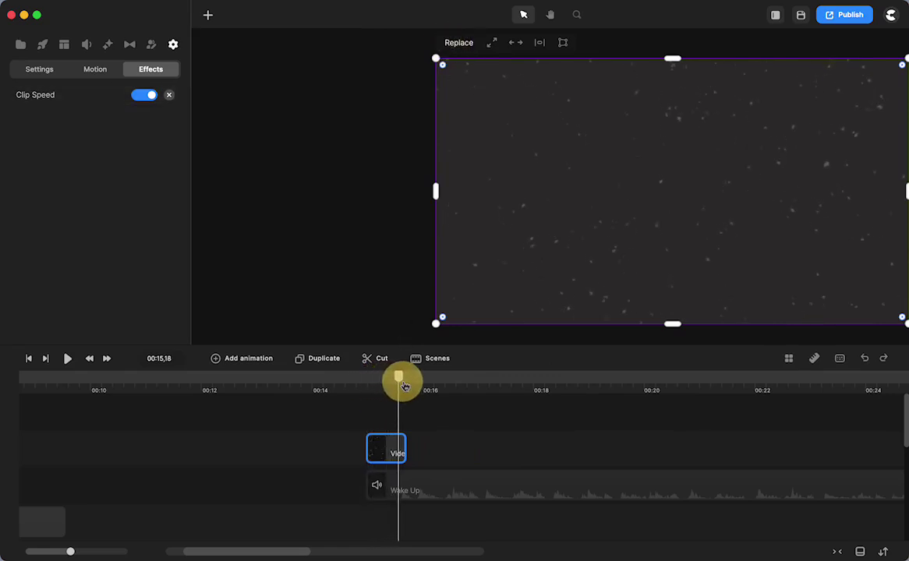
pyautogui.click(48, 96)
pyautogui.moveTo(332, 49); pyautogui.dragTo(245, 52)
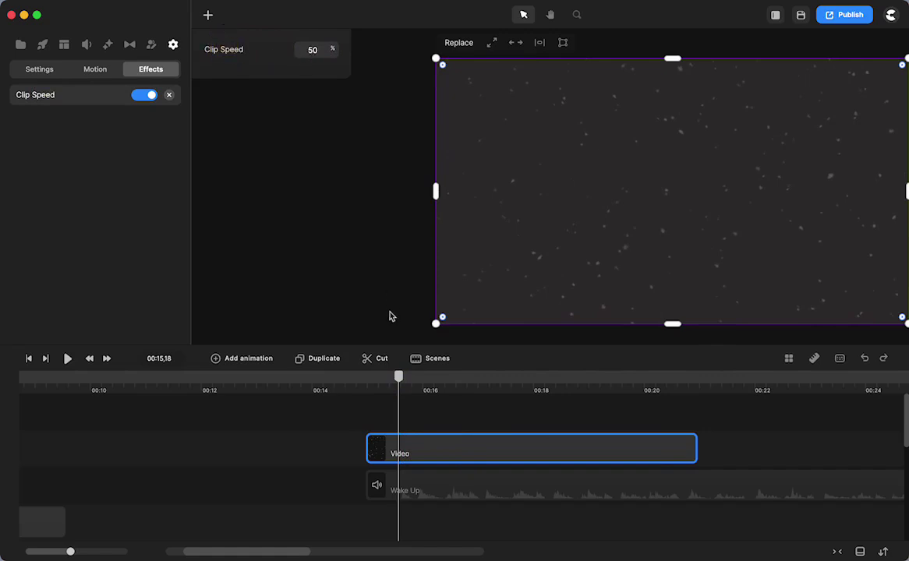
pyautogui.moveTo(399, 379); pyautogui.dragTo(530, 384)
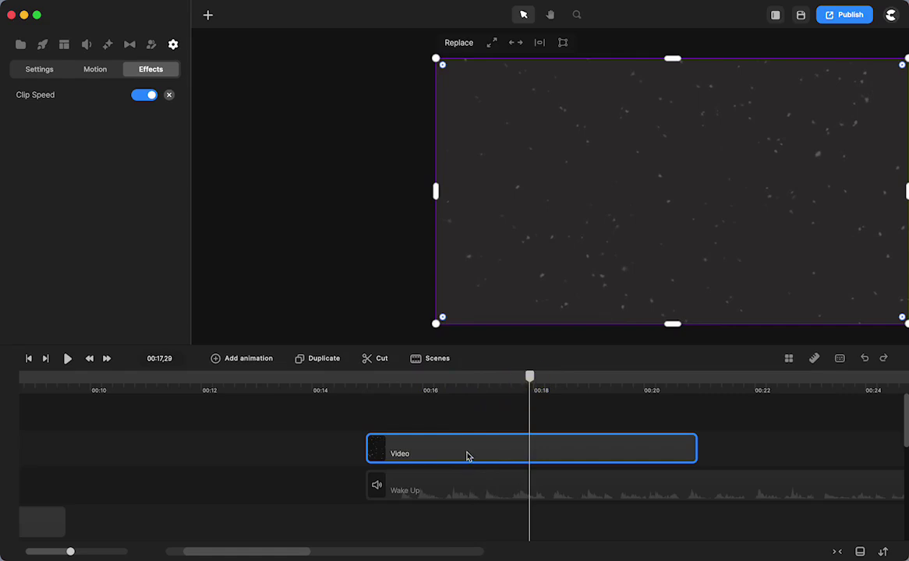
# Duplicate the dust clip twice, line the copies up end to end, and select all three.
pyautogui.press('super+d')
pyautogui.moveTo(403, 456); pyautogui.dragTo(715, 488)
pyautogui.hscroll(5, 715, 488)
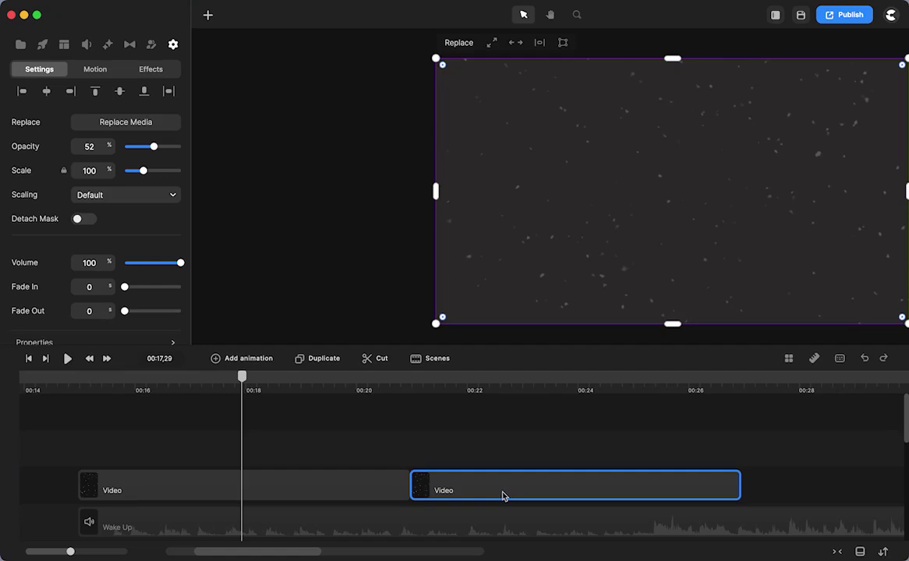
pyautogui.press('super+z')
pyautogui.moveTo(445, 490); pyautogui.dragTo(775, 524)
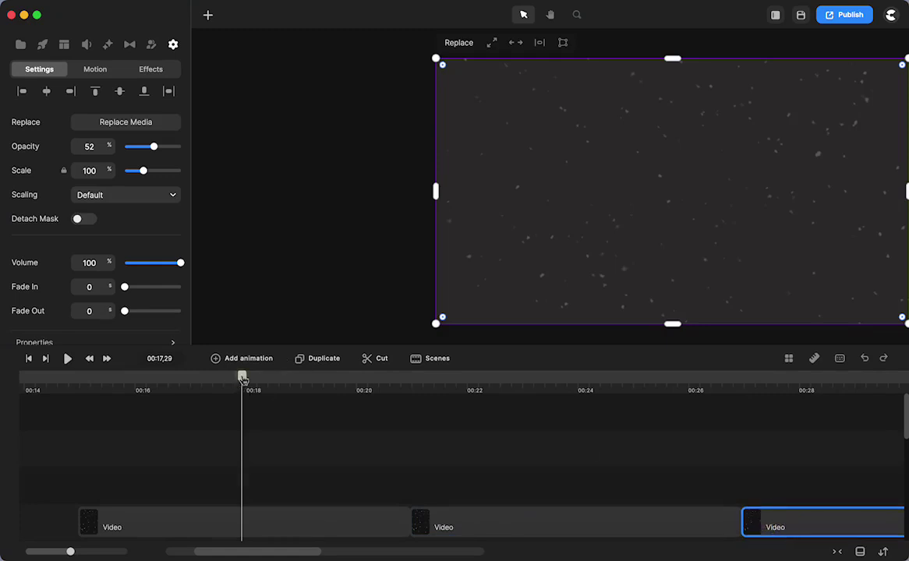
pyautogui.moveTo(244, 379); pyautogui.dragTo(230, 440)
pyautogui.moveTo(330, 480); pyautogui.dragTo(753, 532)
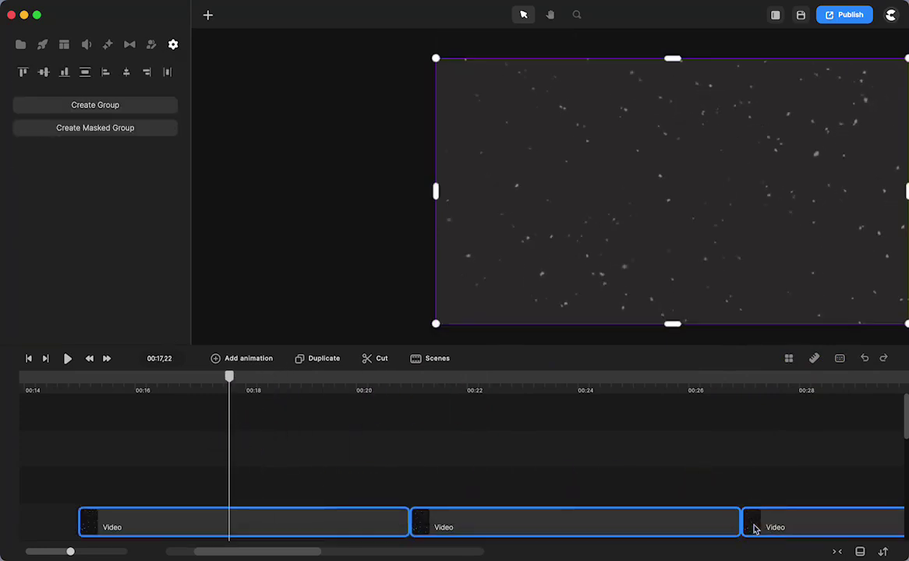
# Delete the three dust clips and select the Wake Up audio clip.
pyautogui.press('Delete')
pyautogui.click(432, 465)
pyautogui.rightClick(427, 459)
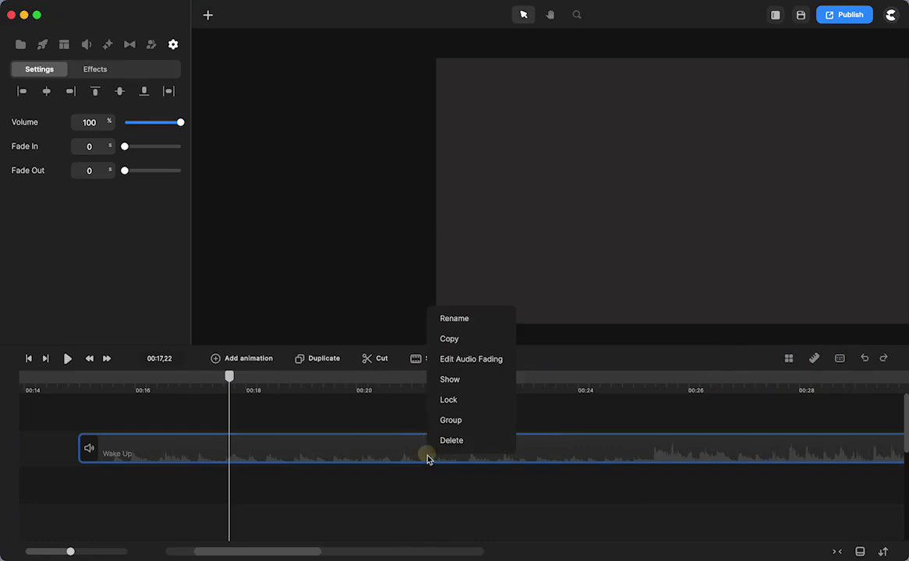
pyautogui.click(451, 380)
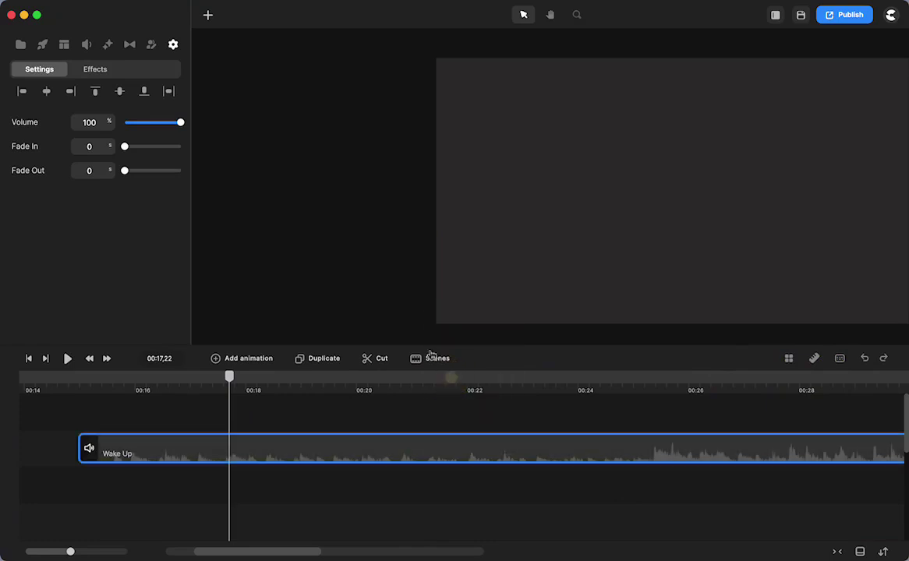
# Add a second Wake Up music clip from the Music library, aligned beneath the original.
pyautogui.click(87, 45)
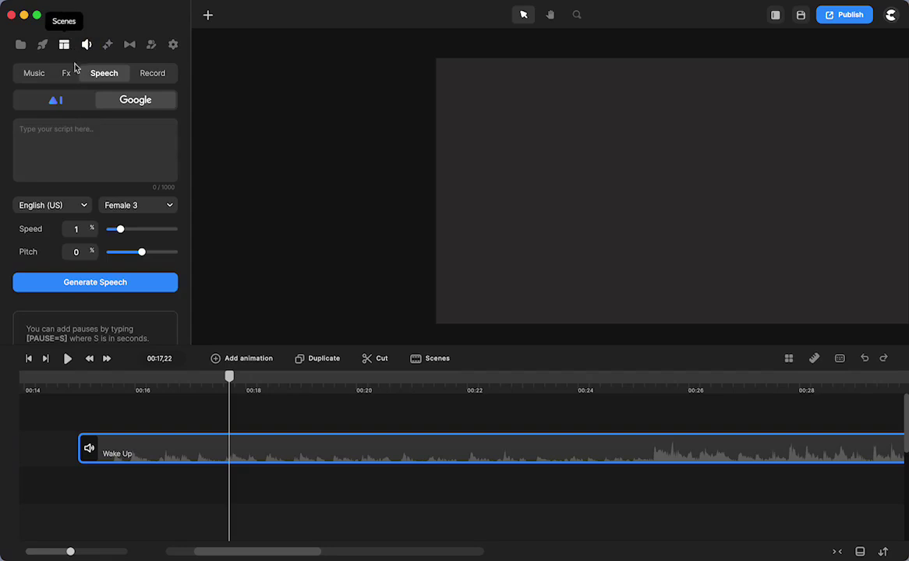
pyautogui.click(35, 73)
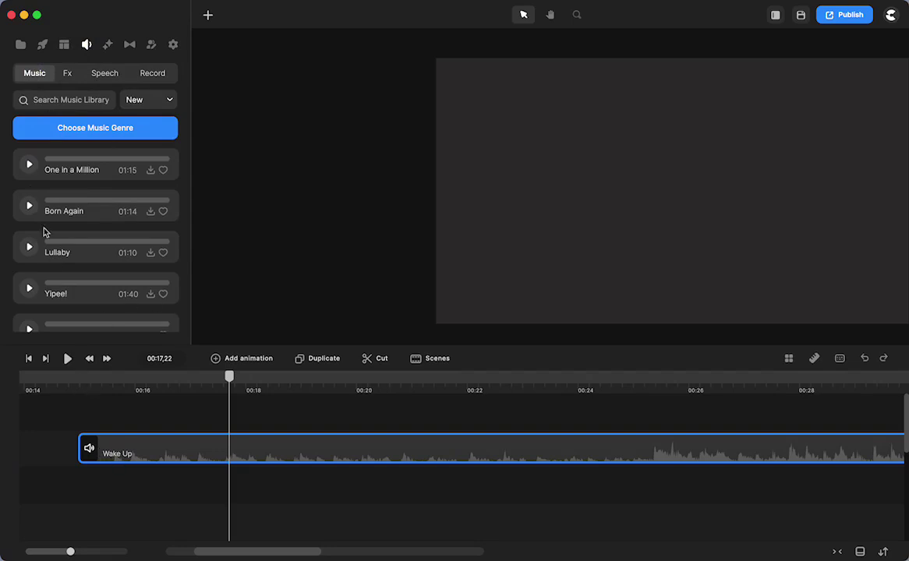
pyautogui.scroll(-3, 44, 232)
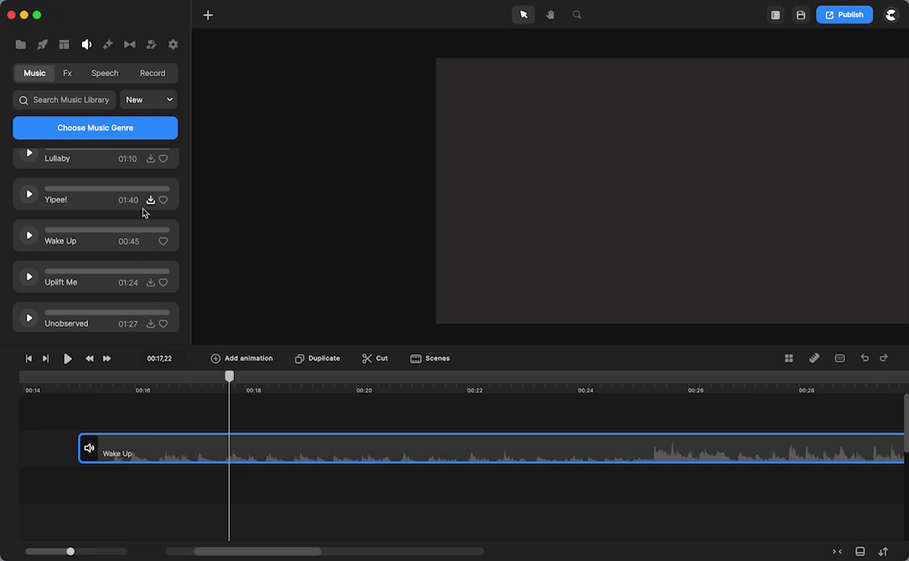
pyautogui.moveTo(66, 238); pyautogui.dragTo(343, 448)
pyautogui.moveTo(465, 448); pyautogui.dragTo(246, 463)
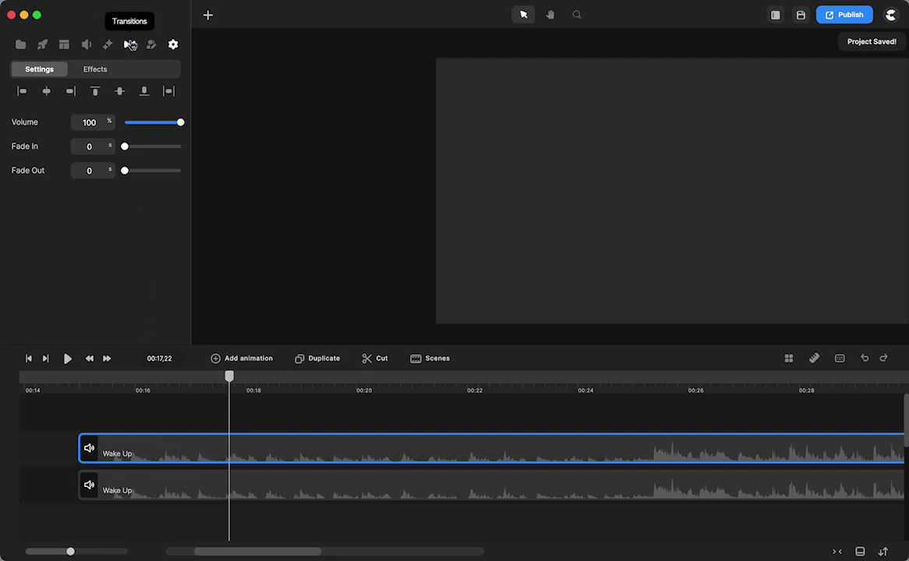
# Apply Clip Speed to the Wake Up music and set the lower copy's volume to 0%.
pyautogui.click(107, 45)
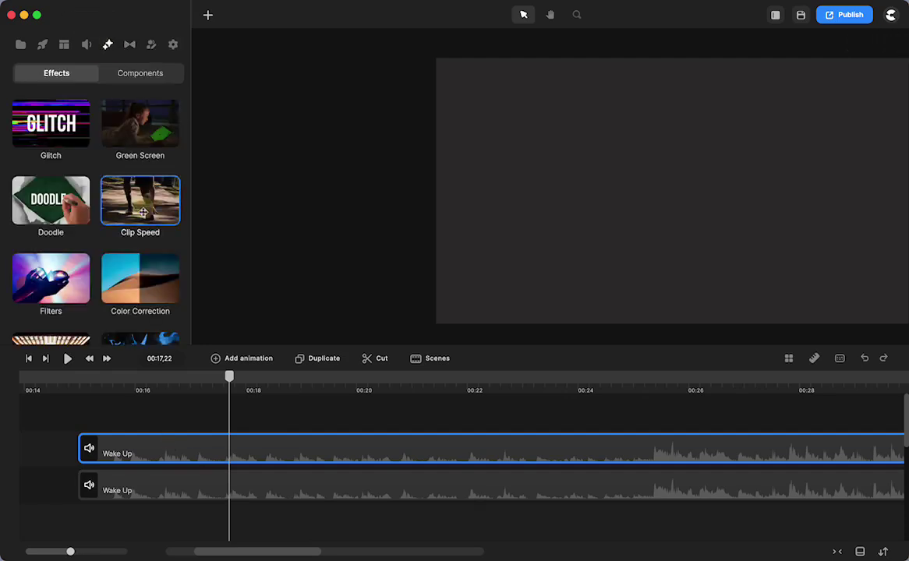
pyautogui.moveTo(138, 196); pyautogui.dragTo(127, 450)
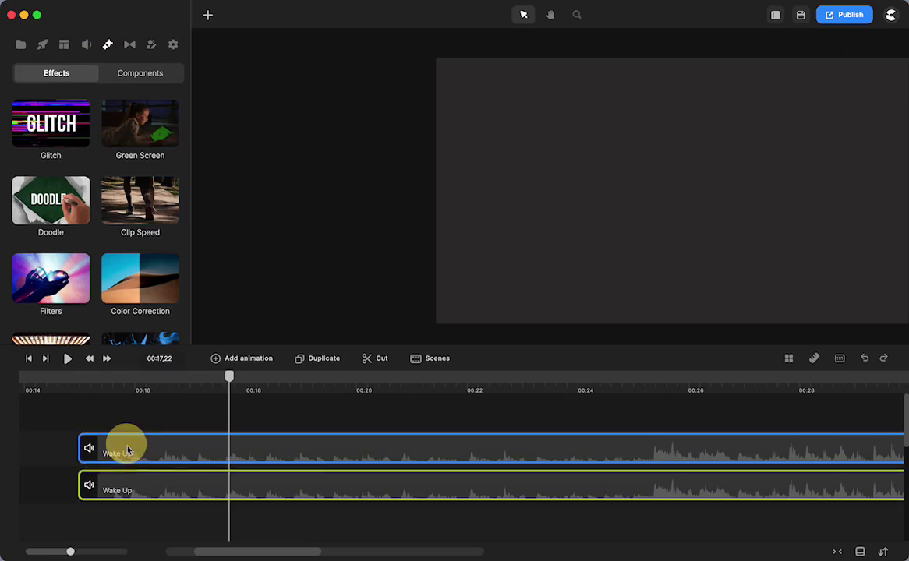
pyautogui.click(142, 488)
pyautogui.rightClick(143, 491)
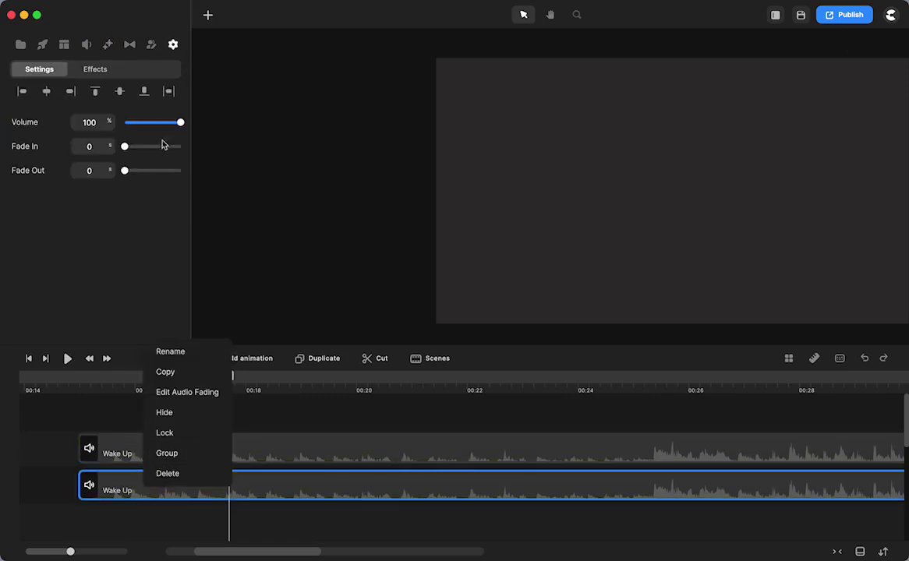
pyautogui.moveTo(179, 124); pyautogui.dragTo(102, 123)
pyautogui.moveTo(227, 382); pyautogui.dragTo(168, 380)
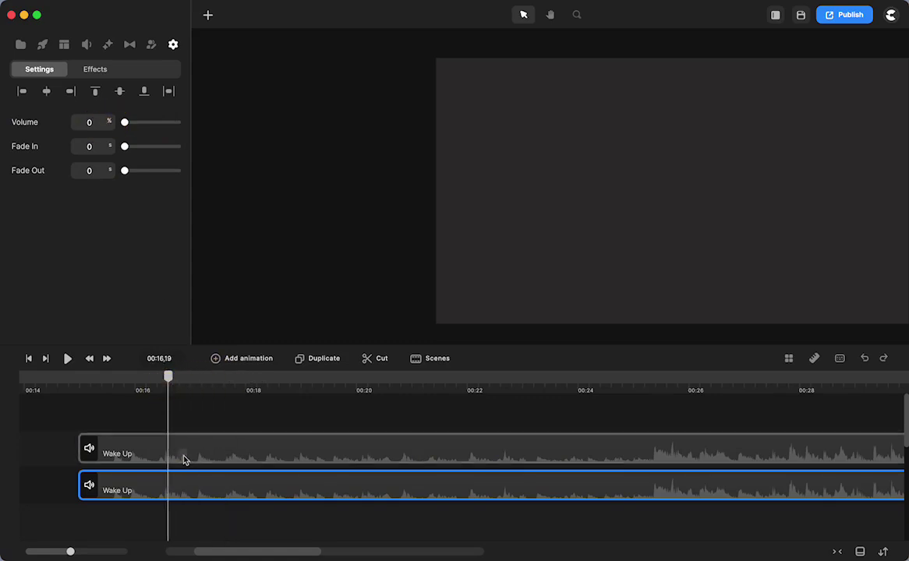
# Set the upper Wake Up clip's Clip Speed to 400%, after briefly trying 50%.
pyautogui.click(195, 452)
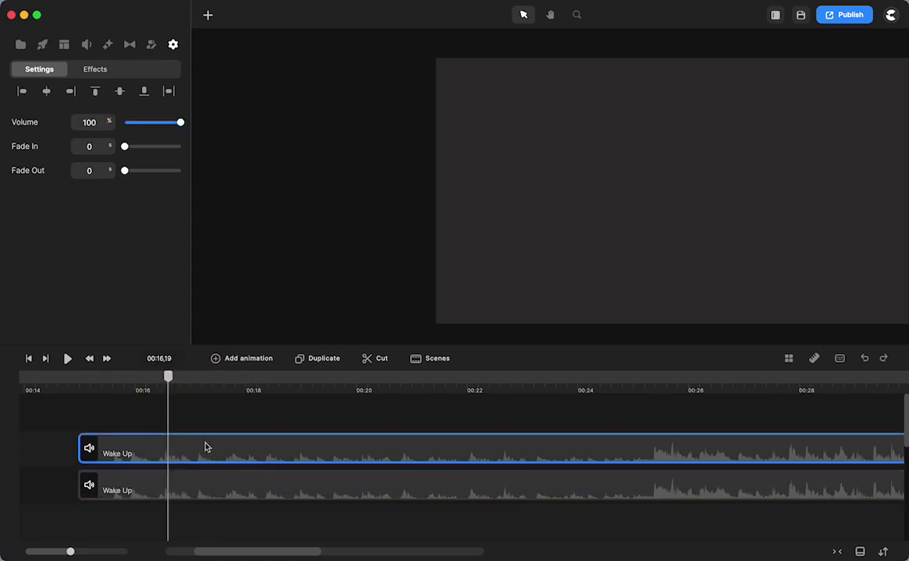
pyautogui.click(92, 70)
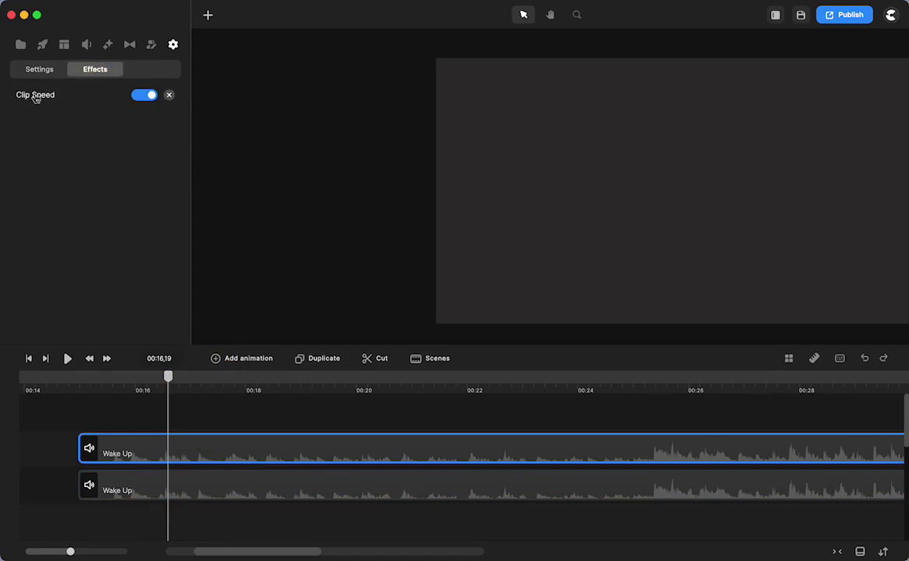
pyautogui.click(35, 97)
pyautogui.moveTo(333, 49); pyautogui.dragTo(312, 48)
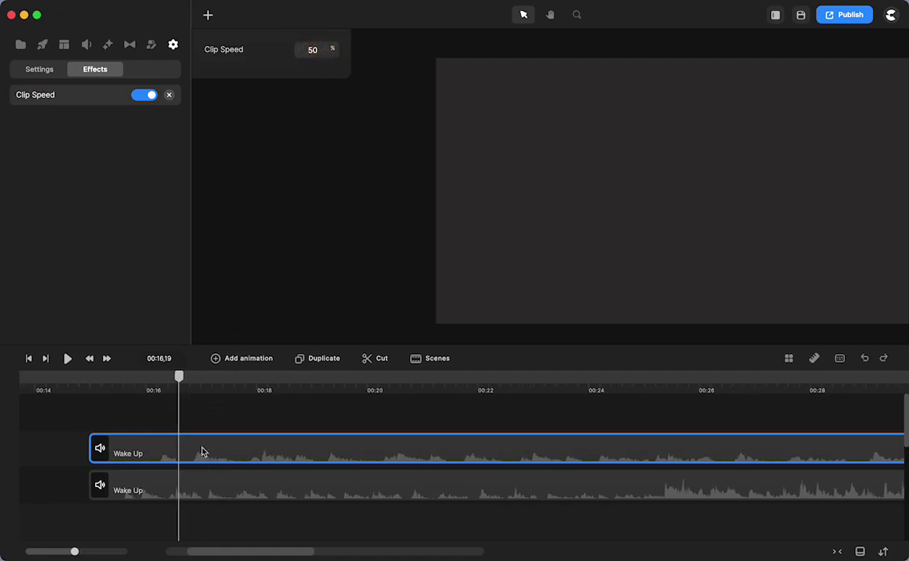
pyautogui.hscroll(10, 233, 491)
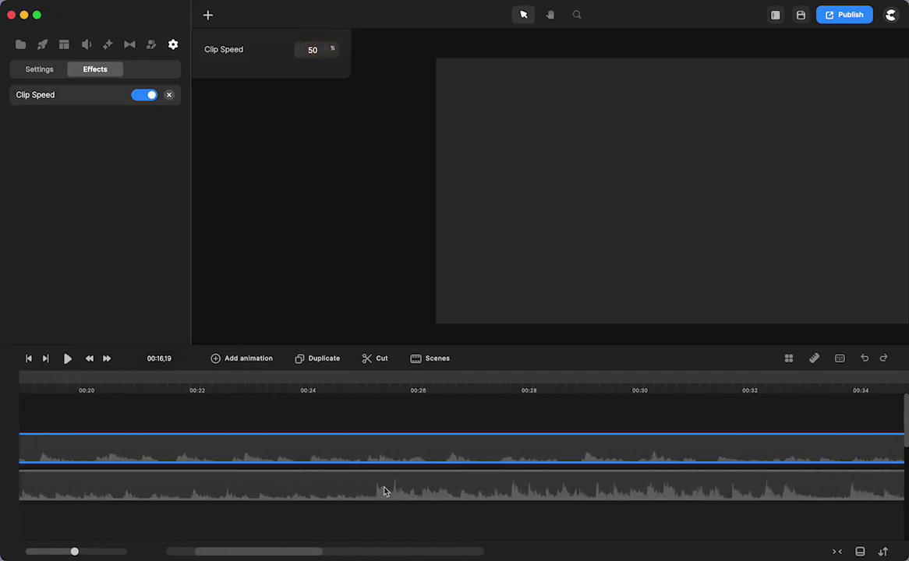
pyautogui.hscroll(-5, 386, 491)
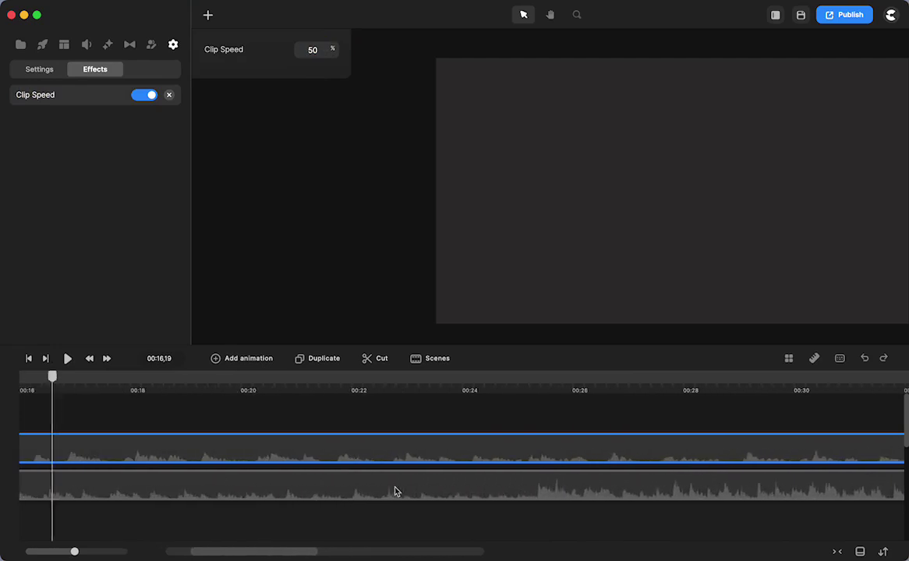
pyautogui.hscroll(-5, 395, 491)
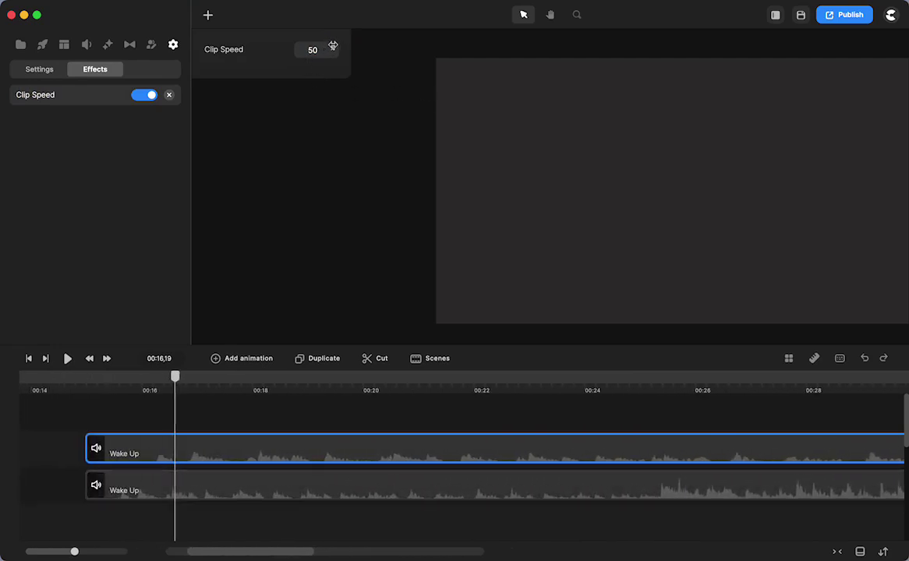
pyautogui.moveTo(333, 46); pyautogui.dragTo(404, 43)
pyautogui.click(332, 49)
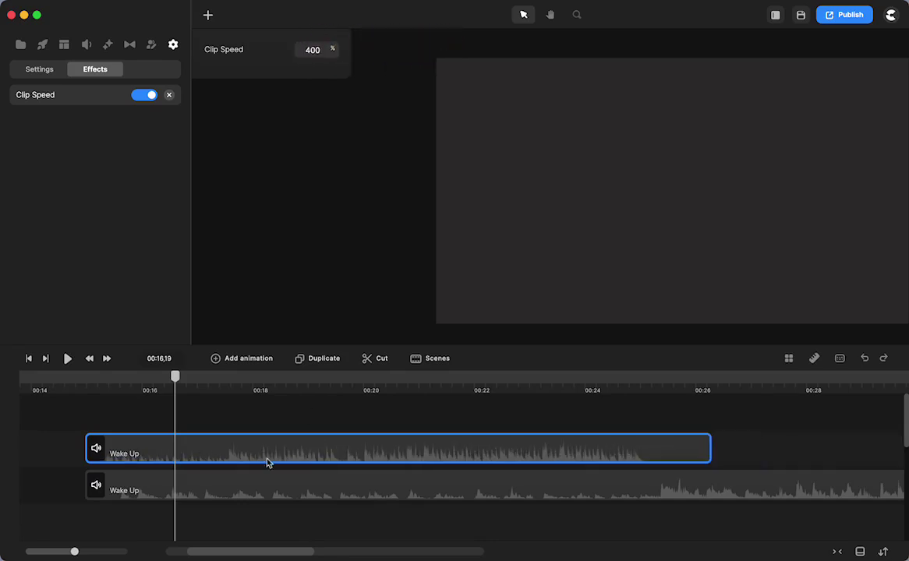
# Preview the sped-up music, then turn down the Wake Up clip's volume.
pyautogui.click(67, 359)
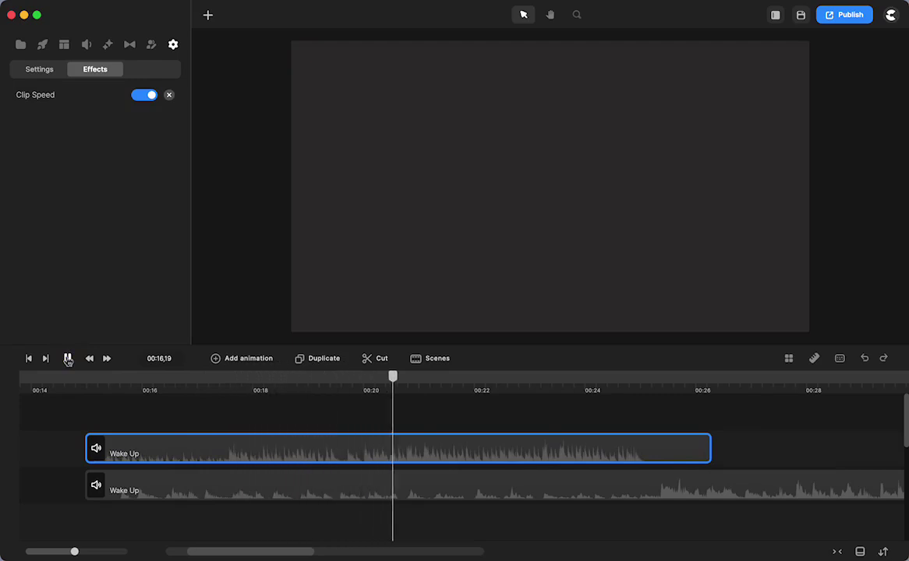
pyautogui.click(68, 359)
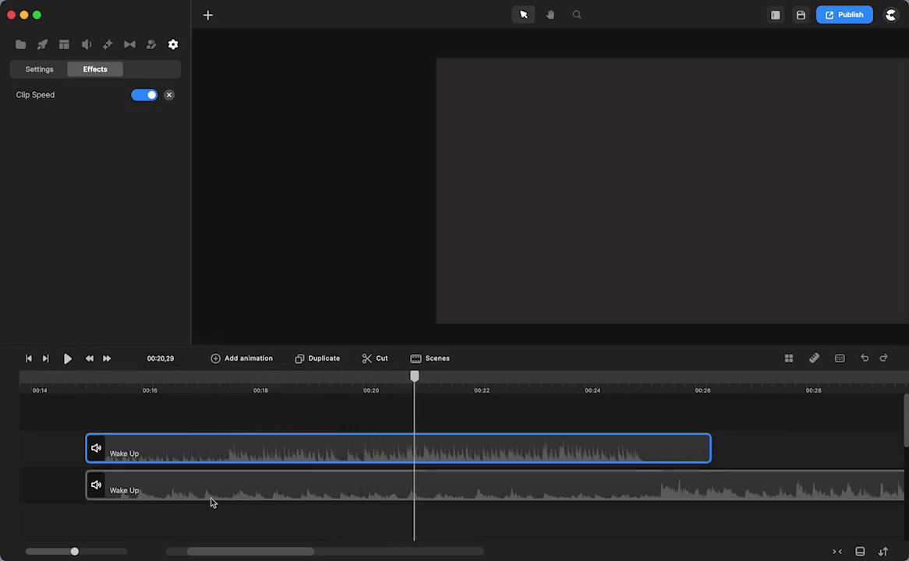
pyautogui.click(203, 459)
pyautogui.moveTo(179, 124); pyautogui.dragTo(117, 123)
# Generate, preview and import speech reading 'There are so many wonderful things you can do in CreateStudio!'.
pyautogui.click(166, 382)
pyautogui.click(88, 47)
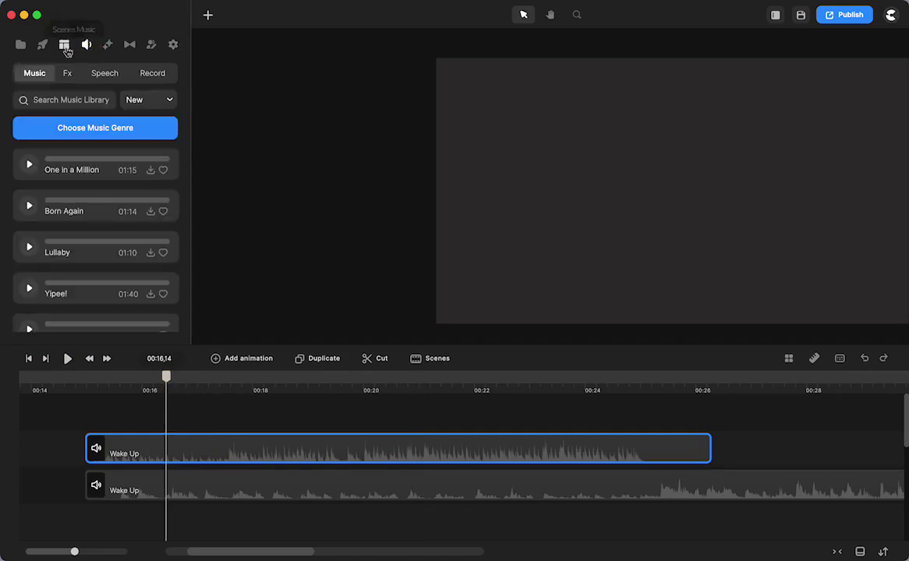
pyautogui.click(105, 74)
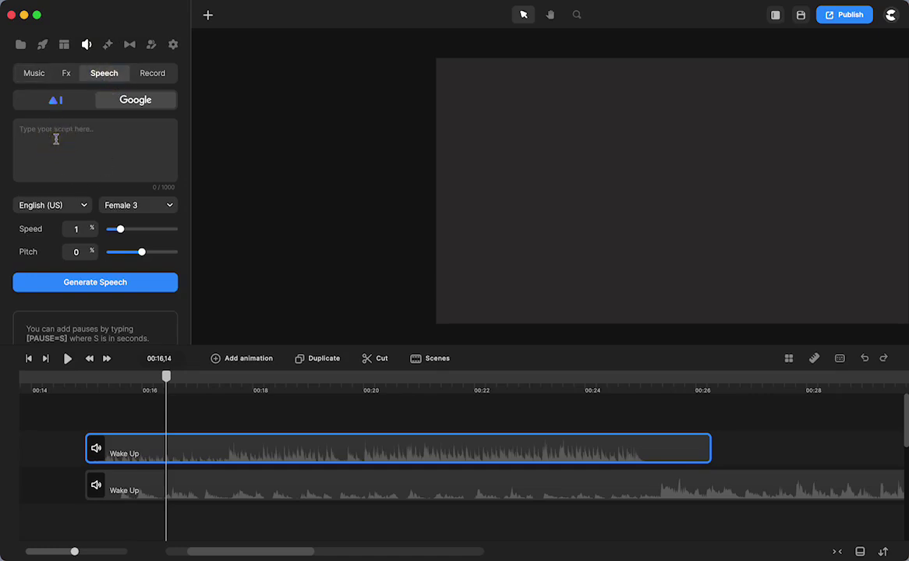
pyautogui.write('There are so many wonderful things you can do in CreateStudio')
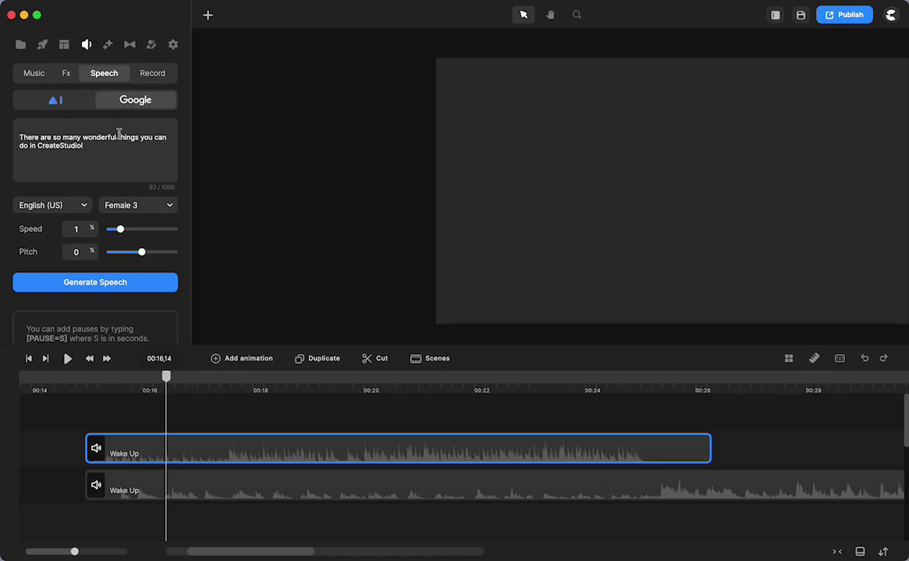
pyautogui.click(95, 285)
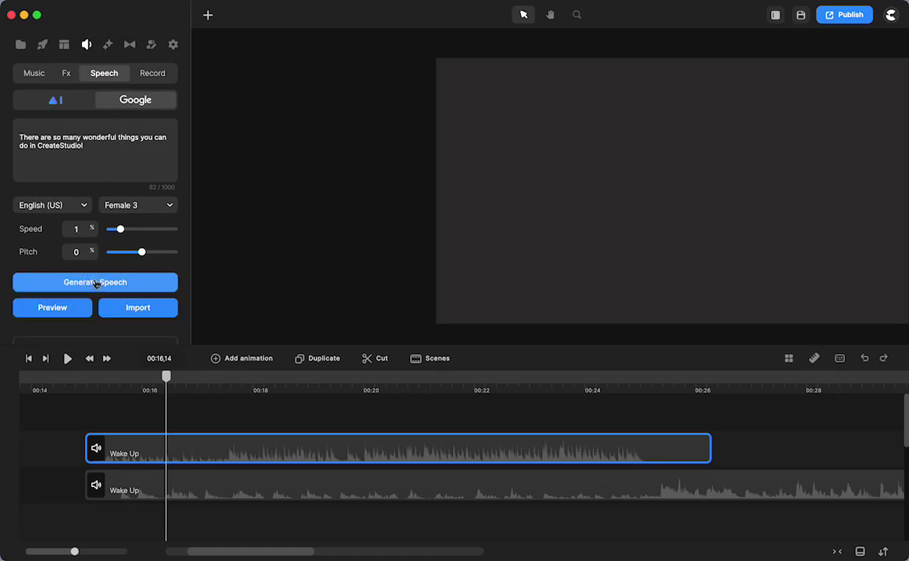
pyautogui.click(60, 308)
pyautogui.click(155, 310)
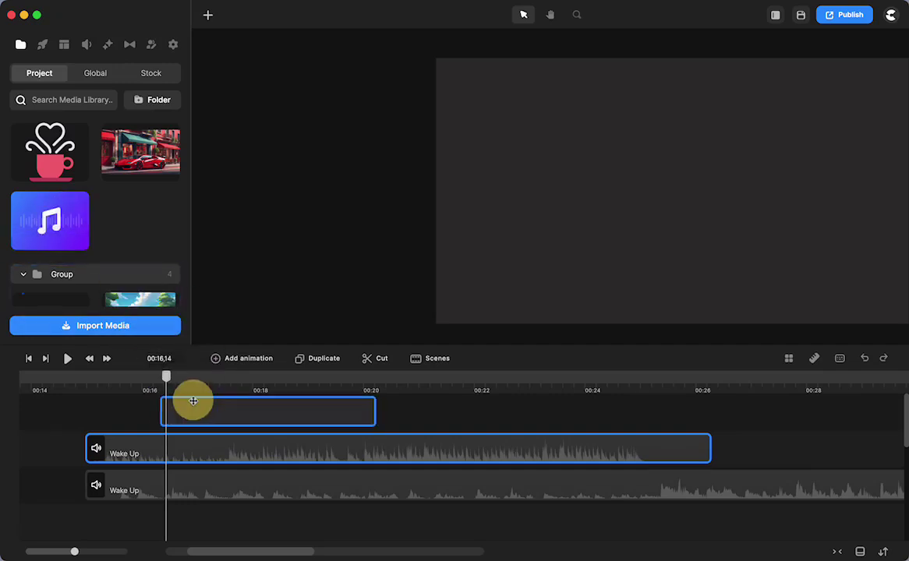
# Place the speech clip at 00:16, duplicate it, hide the lower copy, and play it back.
pyautogui.moveTo(192, 401); pyautogui.dragTo(199, 406)
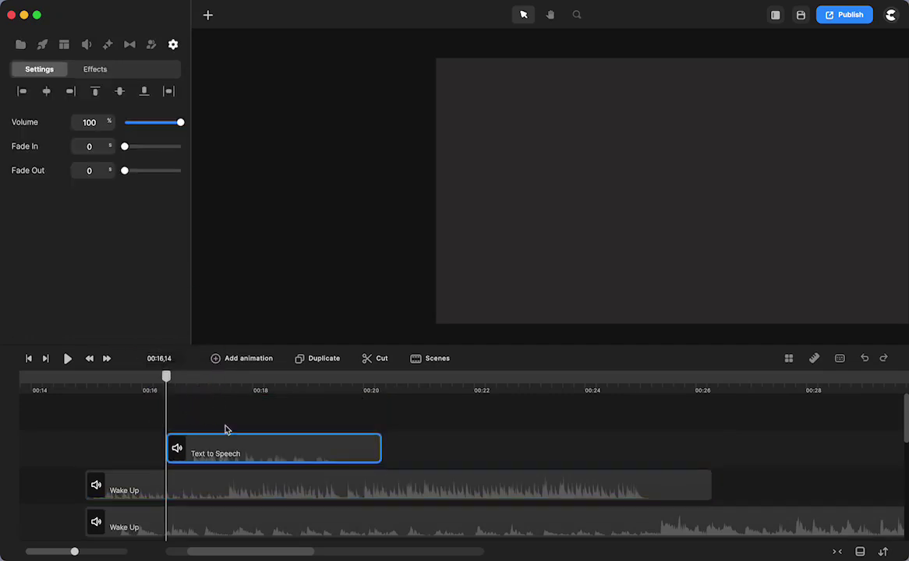
pyautogui.press('super+d')
pyautogui.click(226, 492)
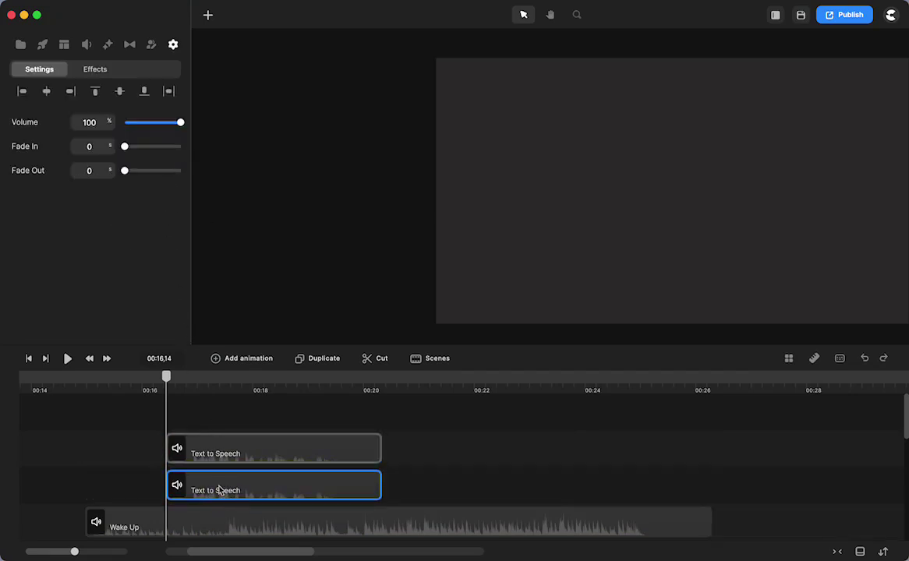
pyautogui.rightClick(227, 491)
pyautogui.click(238, 425)
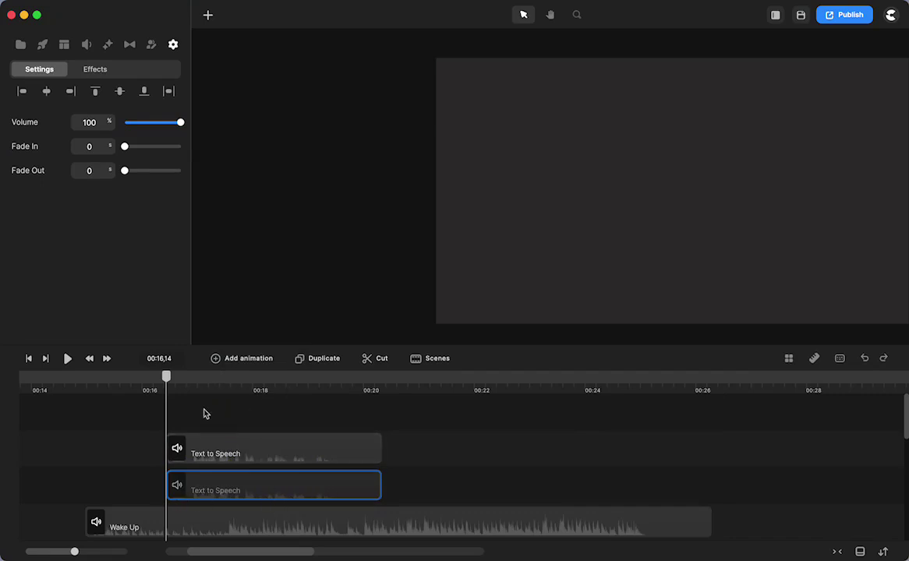
pyautogui.click(68, 360)
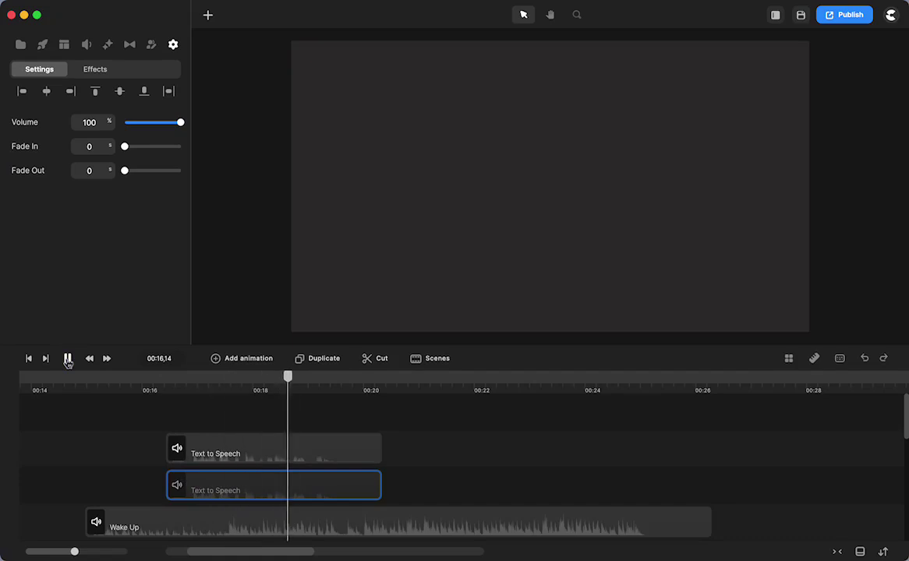
pyautogui.click(68, 359)
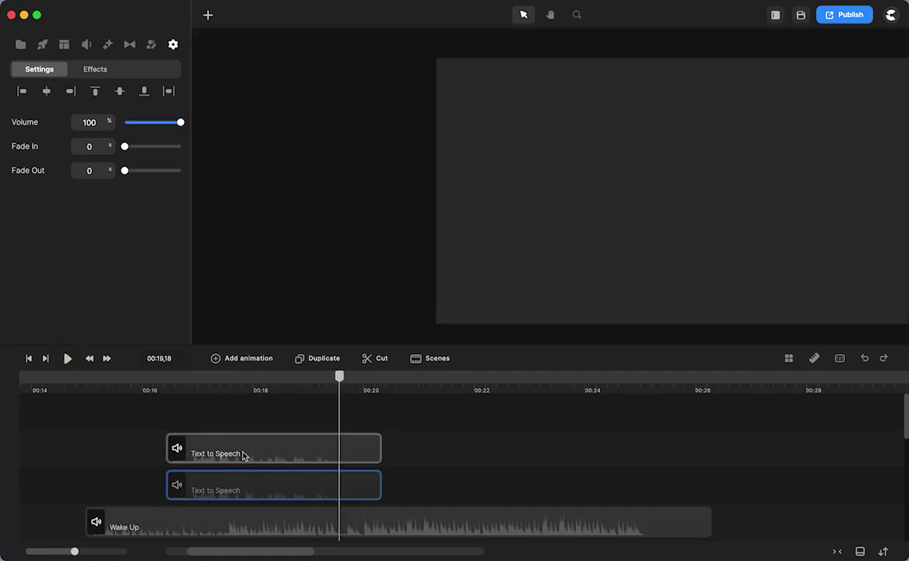
# Apply the Clip Speed effect to the upper Text to Speech clip.
pyautogui.click(244, 457)
pyautogui.click(109, 46)
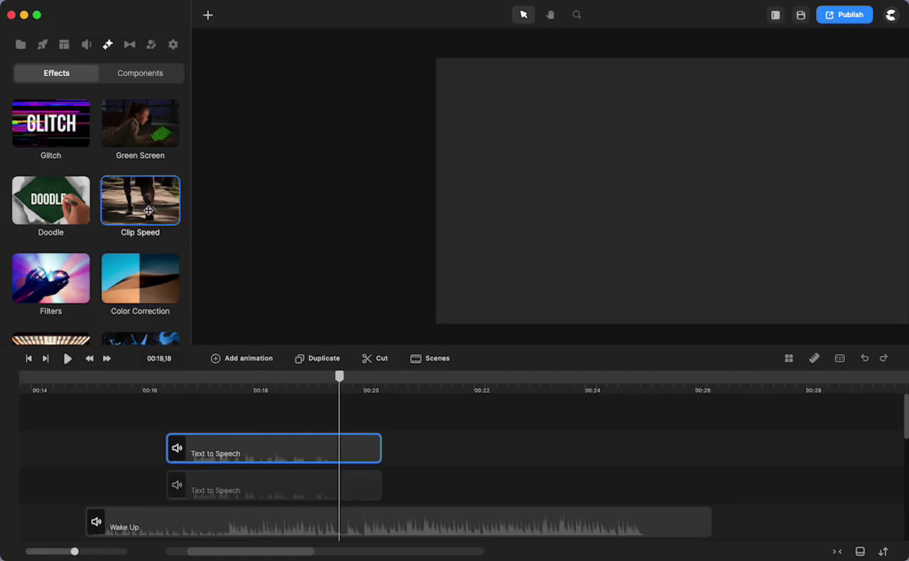
pyautogui.moveTo(139, 196); pyautogui.dragTo(202, 439)
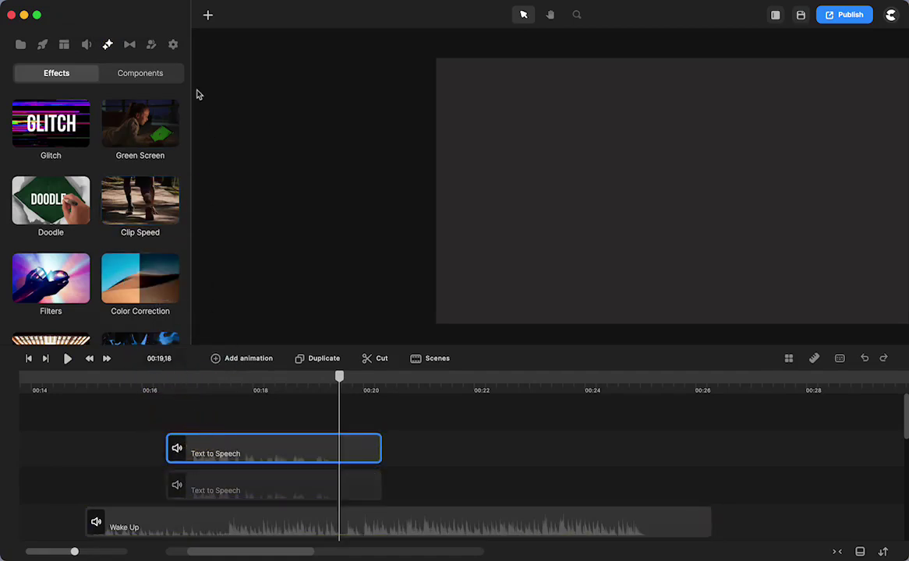
pyautogui.click(132, 445)
pyautogui.click(175, 451)
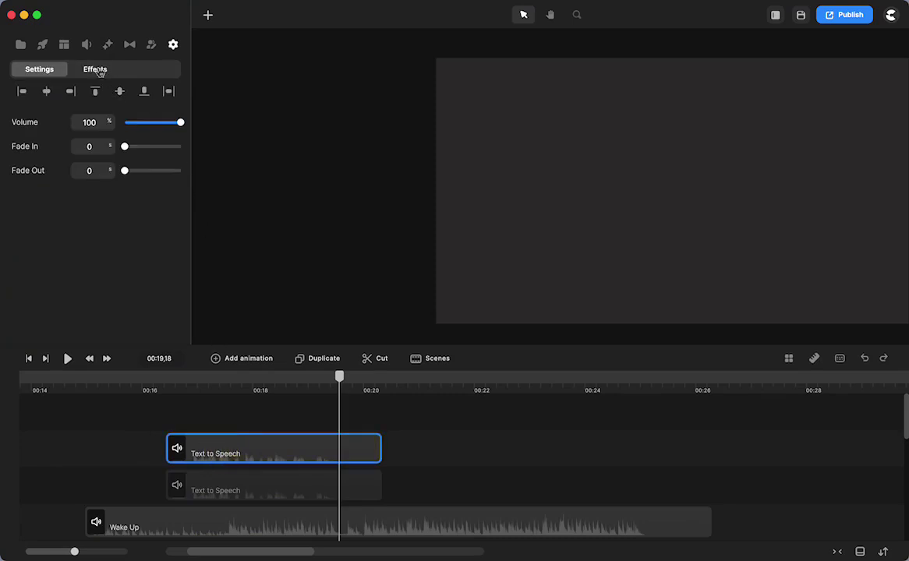
# Set the voice clip's Clip Speed to 50%.
pyautogui.click(100, 72)
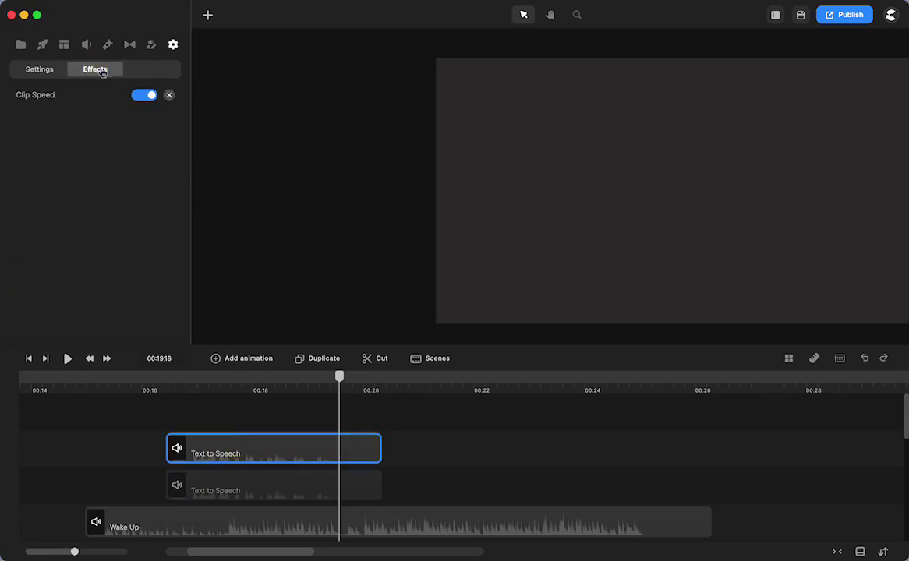
pyautogui.click(42, 96)
pyautogui.moveTo(335, 48); pyautogui.dragTo(306, 50)
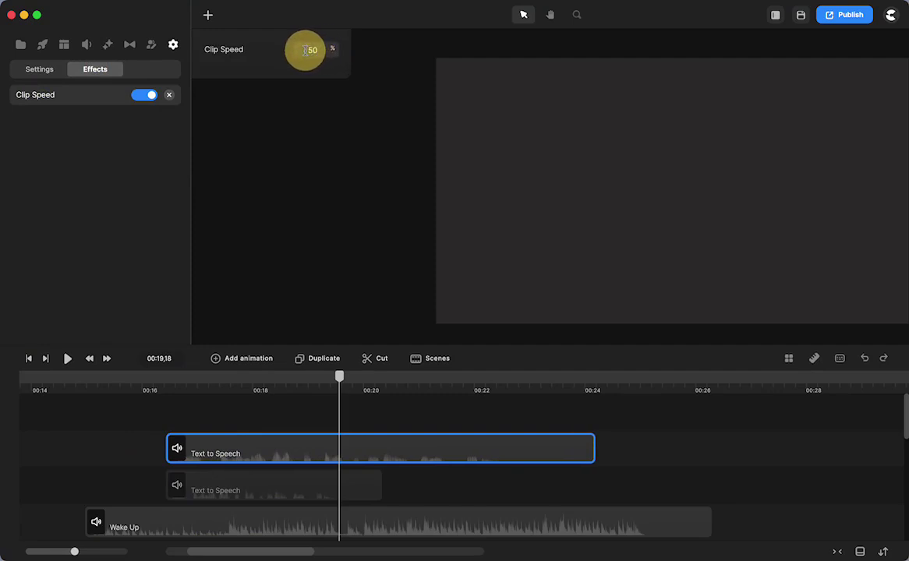
# Preview the slowed voice clip from about 00:16.
pyautogui.click(182, 379)
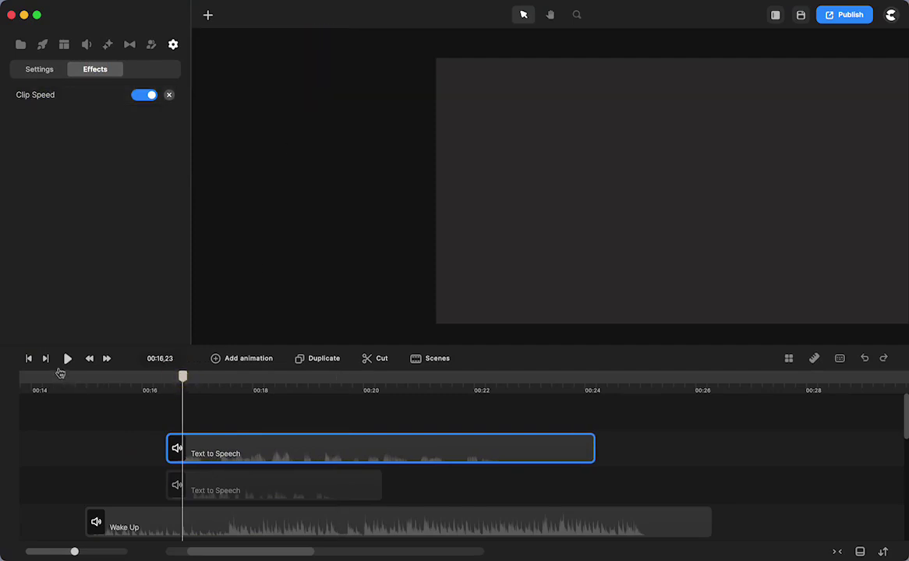
pyautogui.click(68, 359)
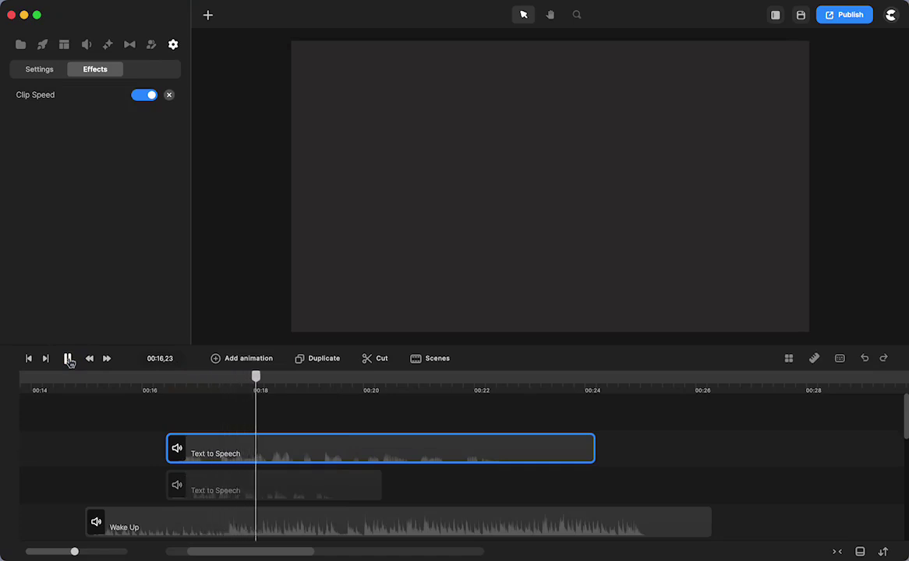
pyautogui.click(68, 359)
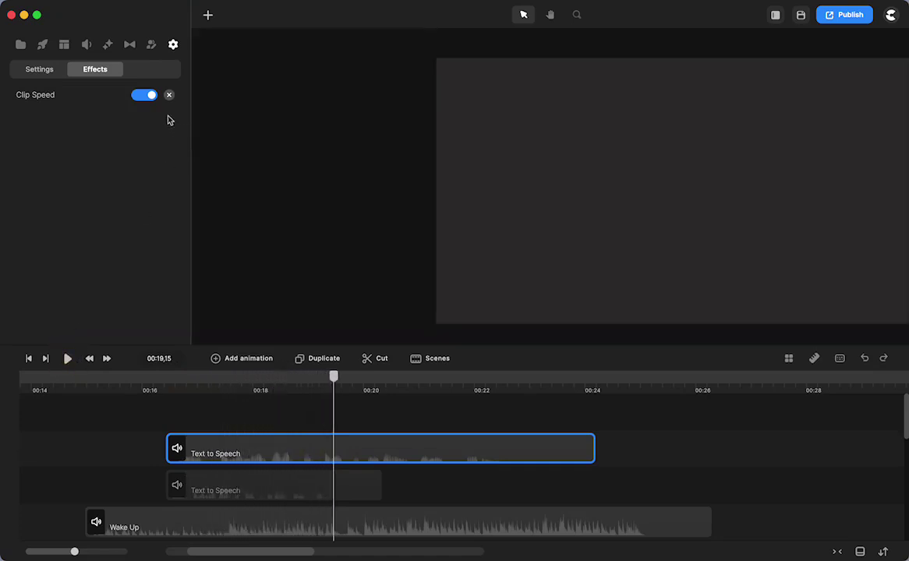
# Change the voice clip's Clip Speed to 400% and preview it from about 00:16.
pyautogui.click(43, 94)
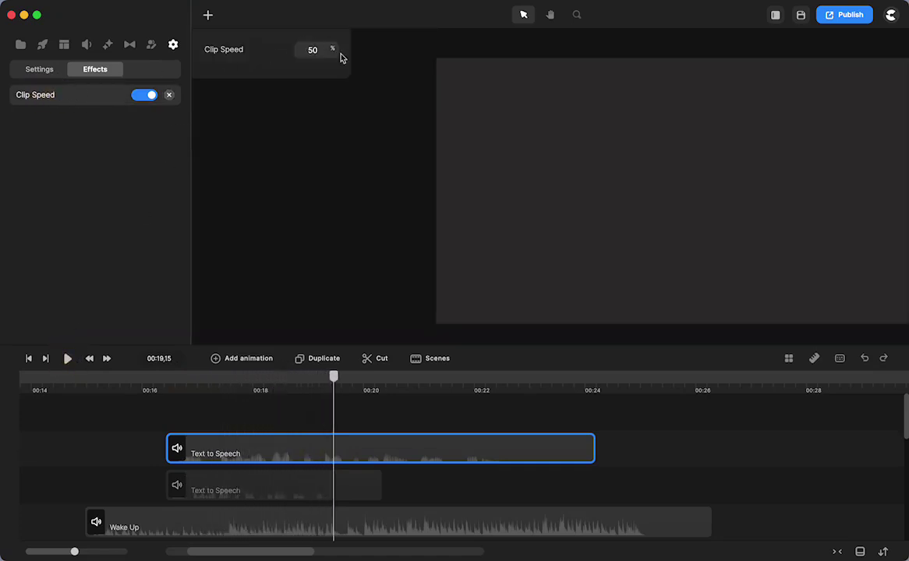
pyautogui.moveTo(335, 49); pyautogui.dragTo(461, 48)
pyautogui.click(168, 384)
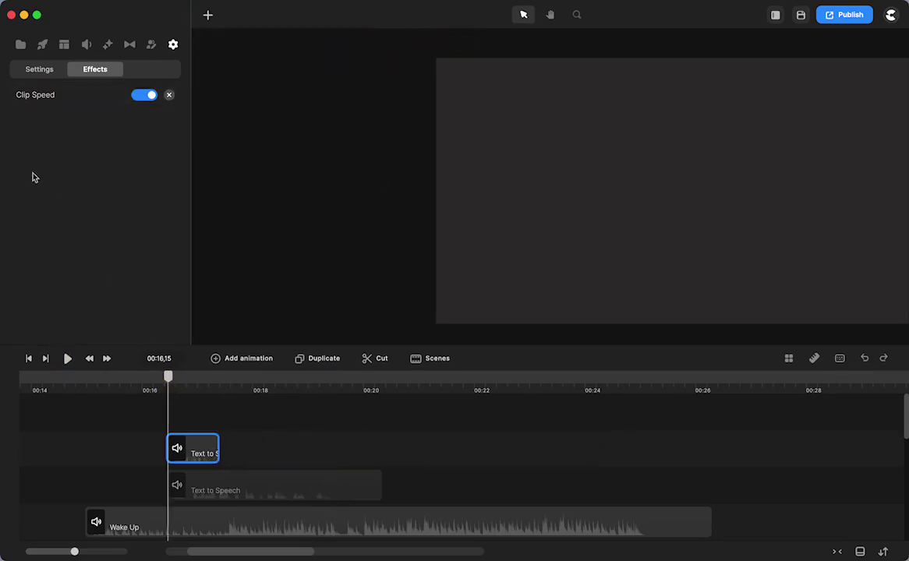
pyautogui.click(67, 359)
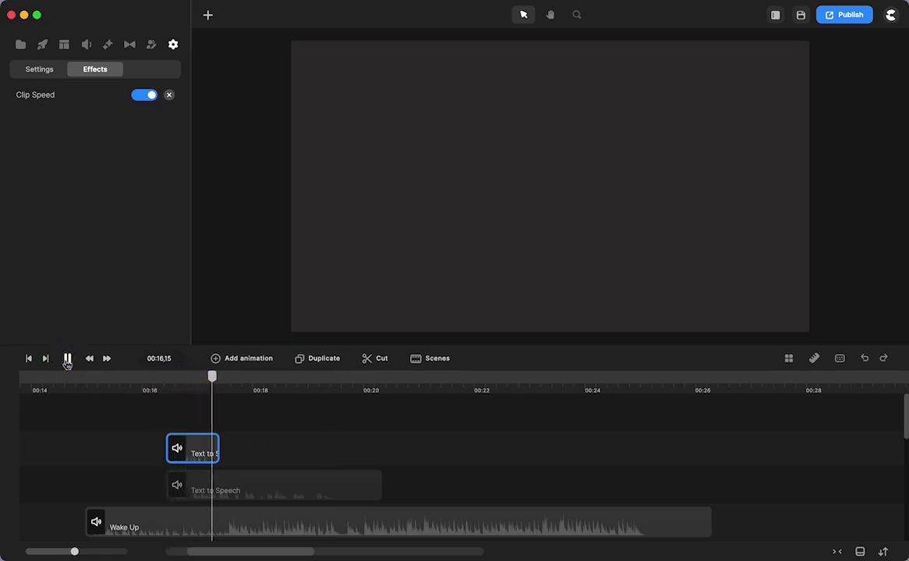
pyautogui.click(67, 359)
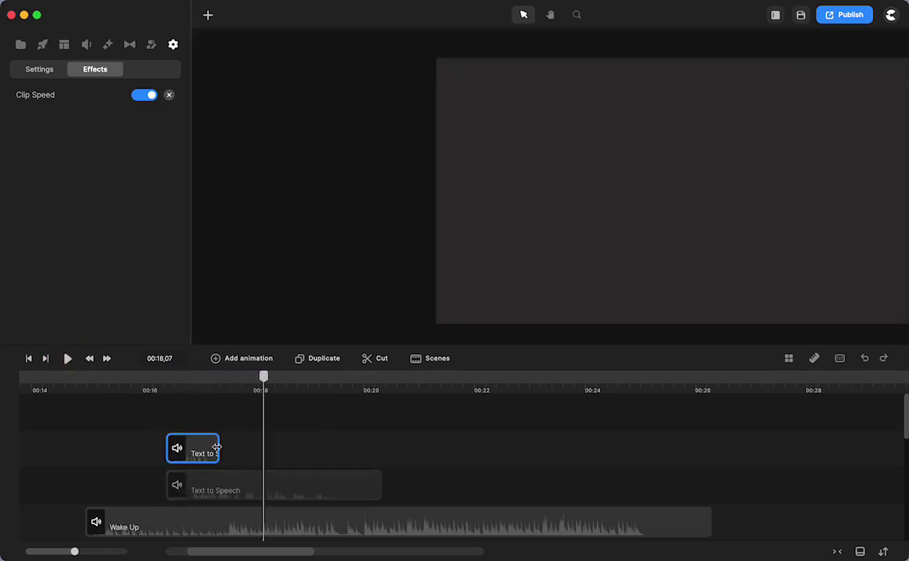
pyautogui.click(304, 446)
pyautogui.moveTo(264, 374); pyautogui.dragTo(195, 404)
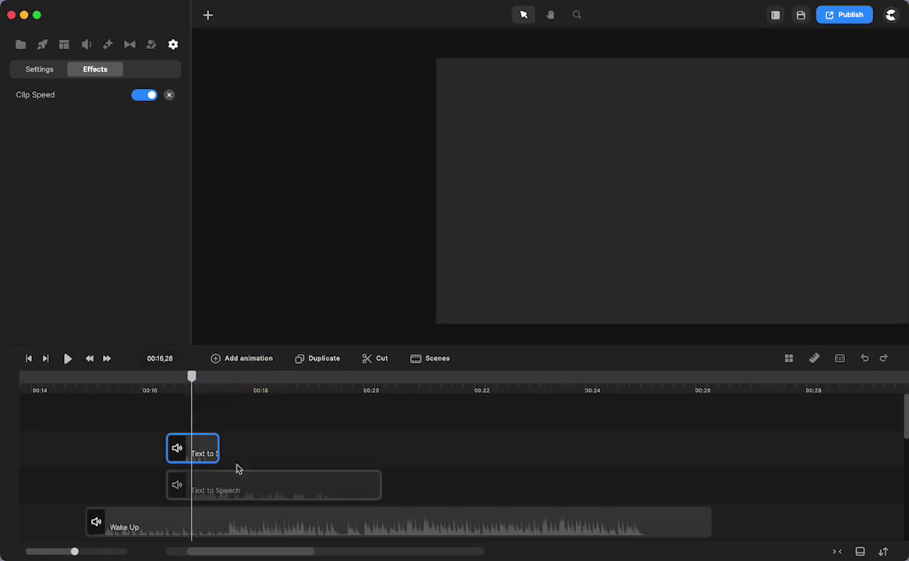